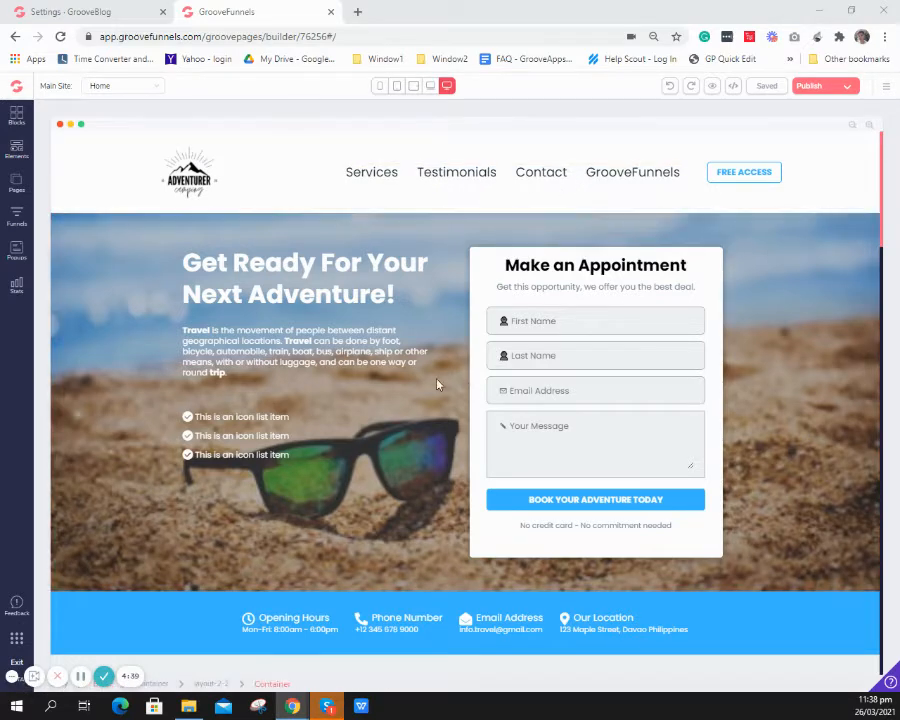
- Examine the header navigation menu's excluded page and external link settings, and check the site's page list
scroll(345, 388, "down", 3)
scroll(345, 384, "up", 3)
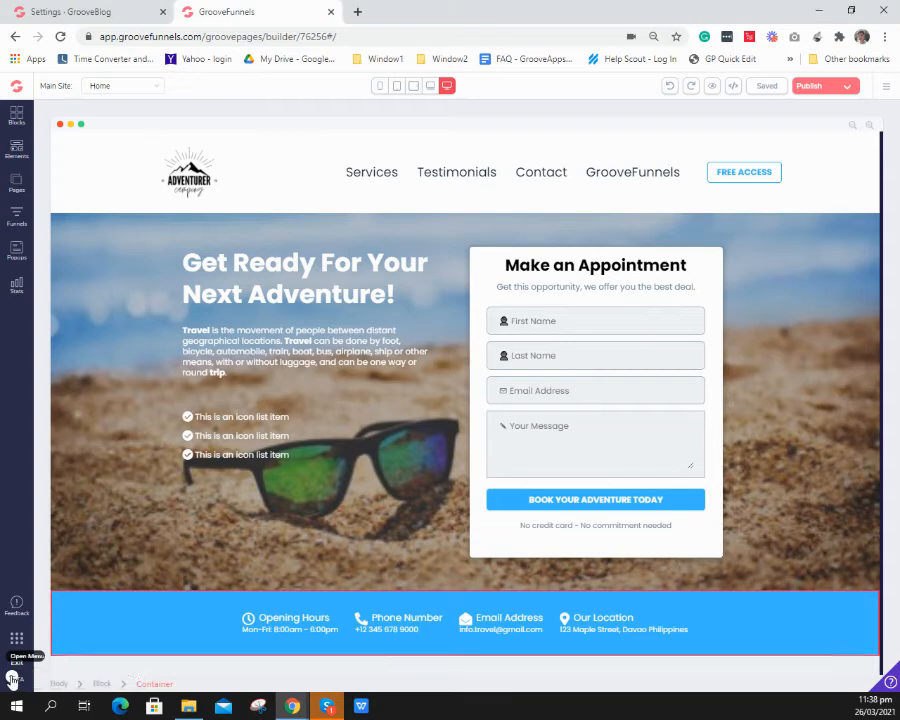
left_click(510, 177)
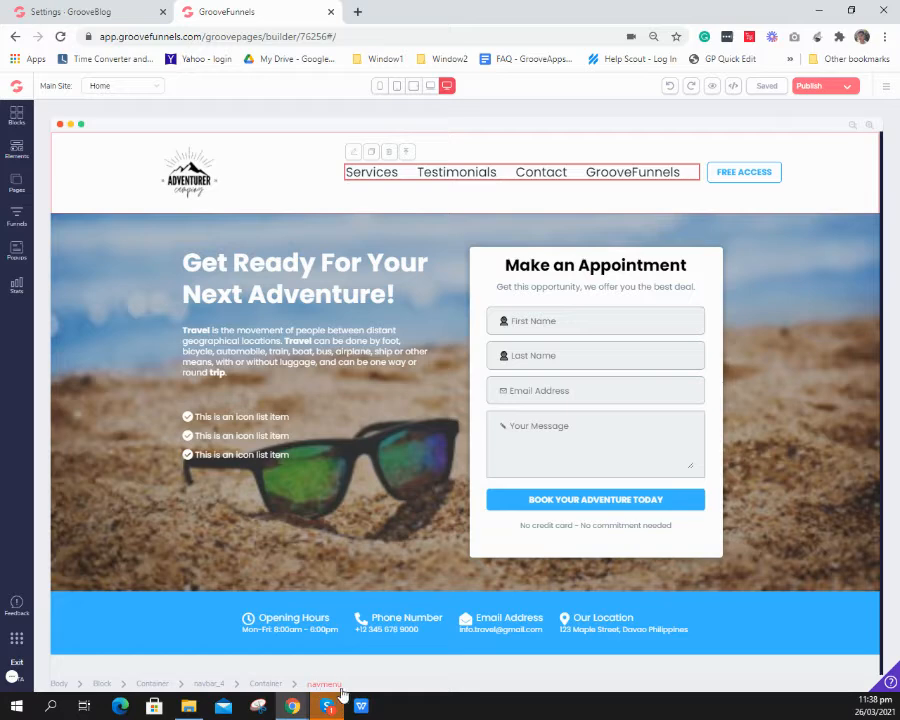
left_click(352, 154)
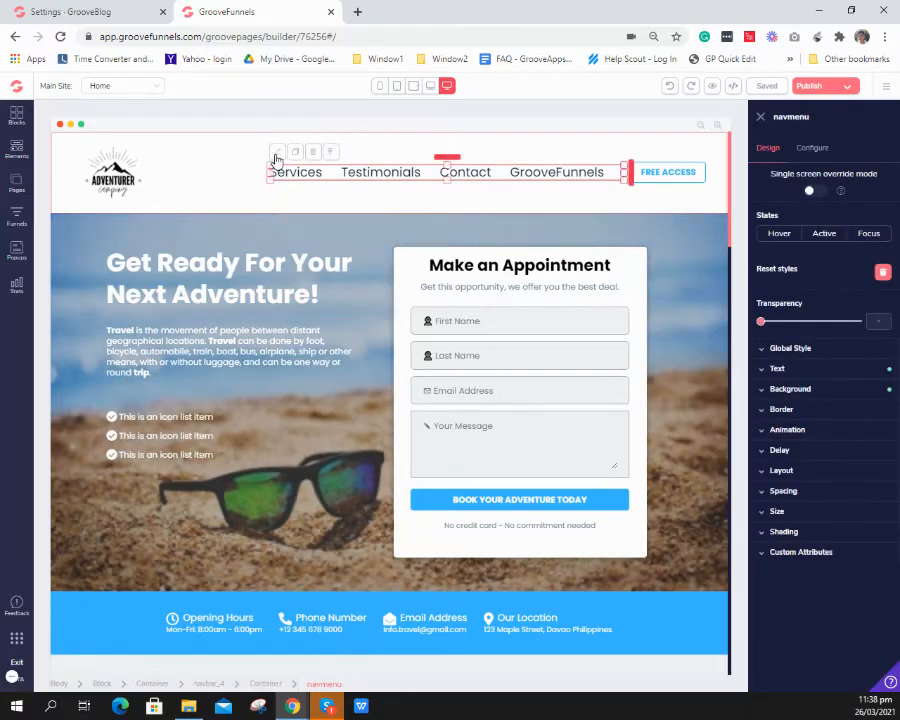
double_click(797, 117)
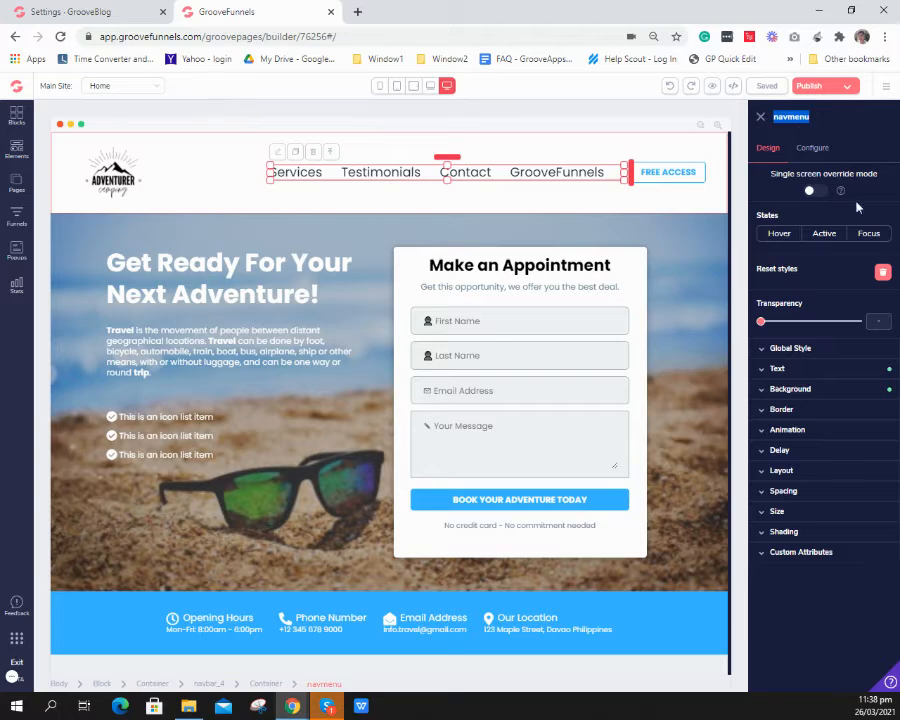
left_click(812, 148)
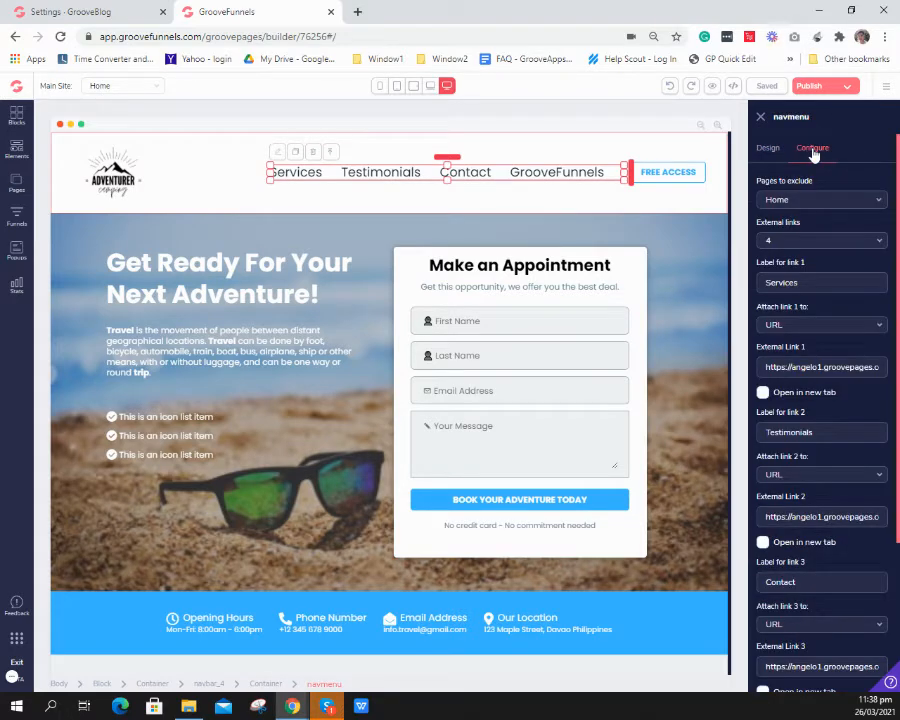
scroll(770, 355, "down", 3)
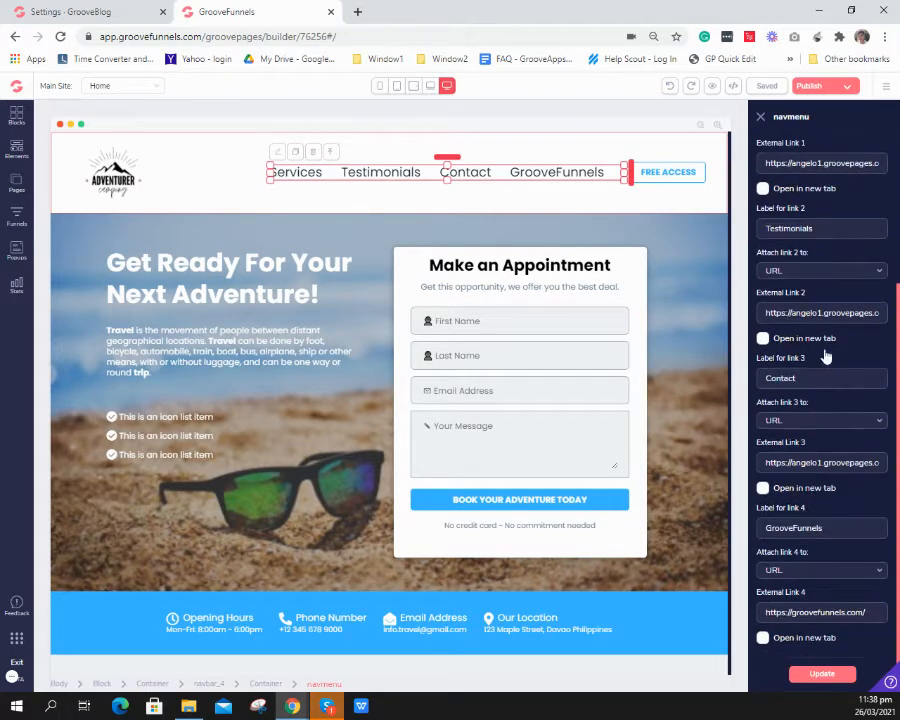
scroll(828, 378, "up", 3)
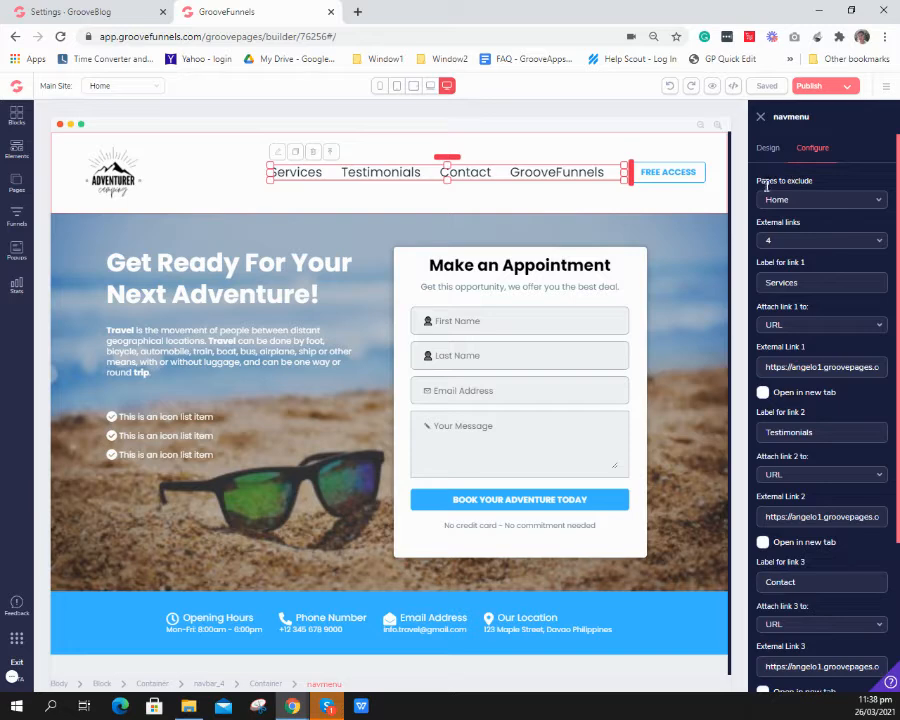
left_click_drag(762, 182, 821, 184)
left_click(21, 192)
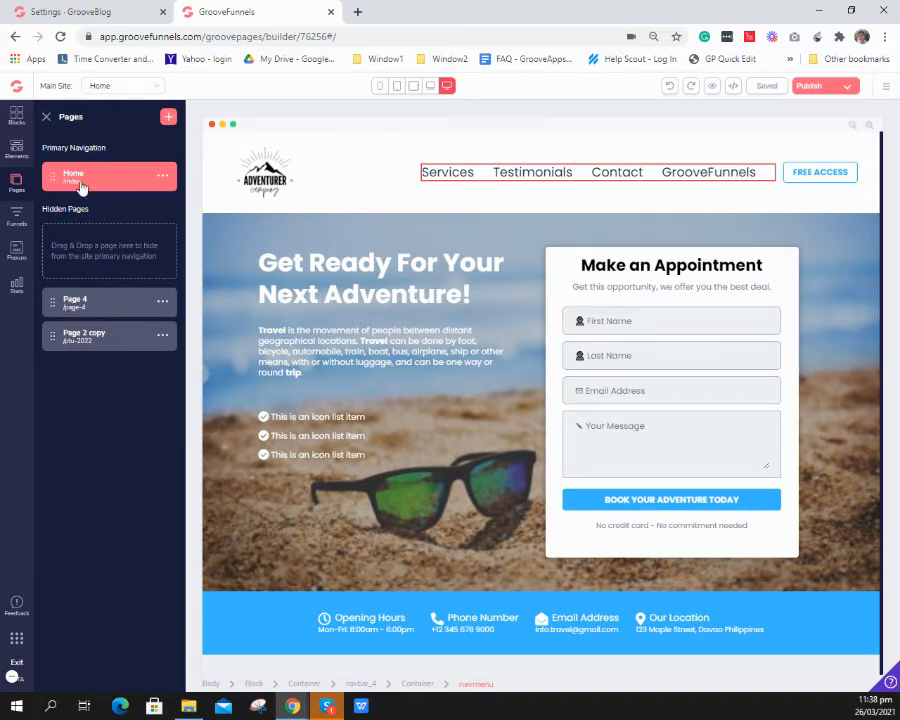
- Open the header navigation menu's configuration and set its number of external links to 5
left_click(578, 178)
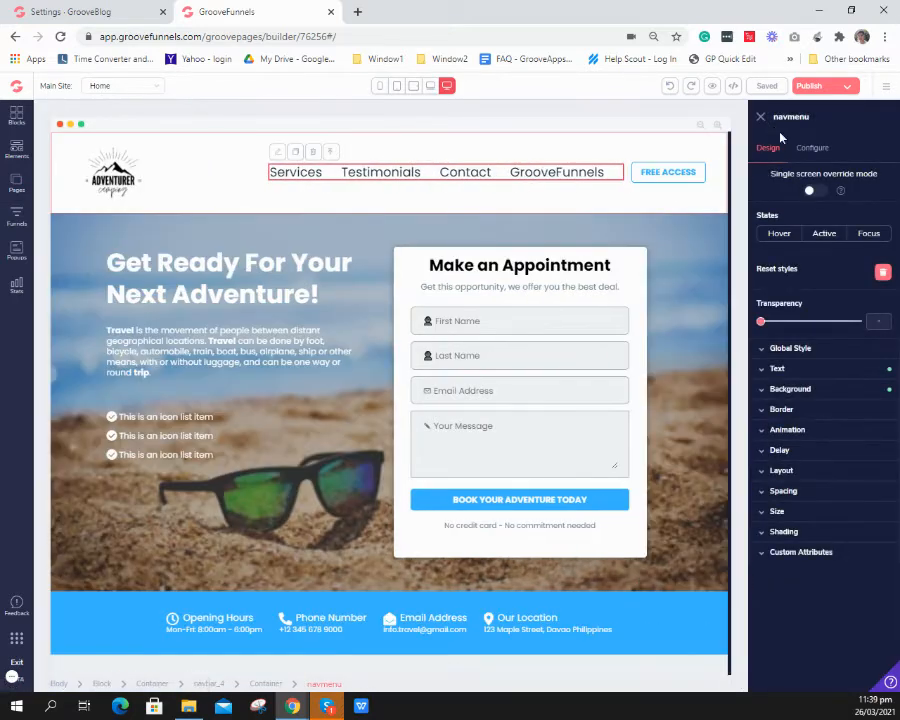
left_click(811, 149)
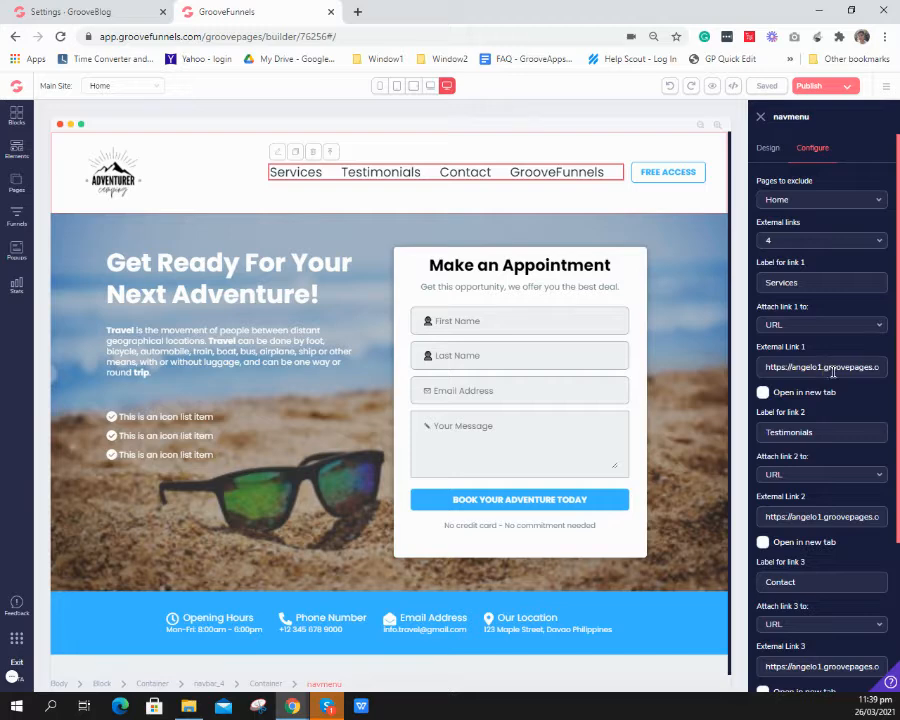
scroll(822, 369, "down", 1)
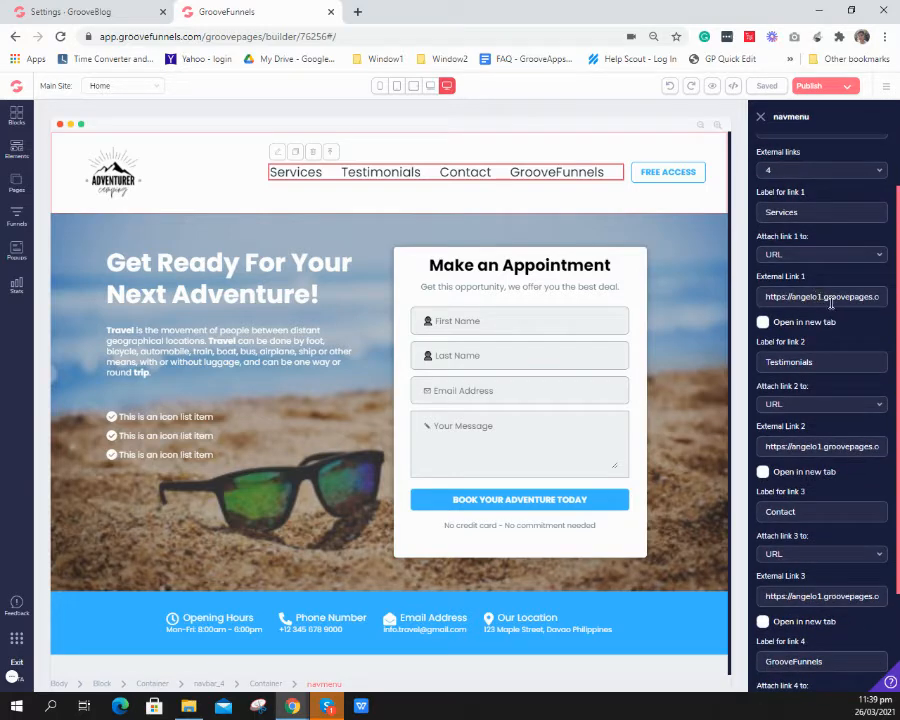
scroll(813, 342, "down", 1)
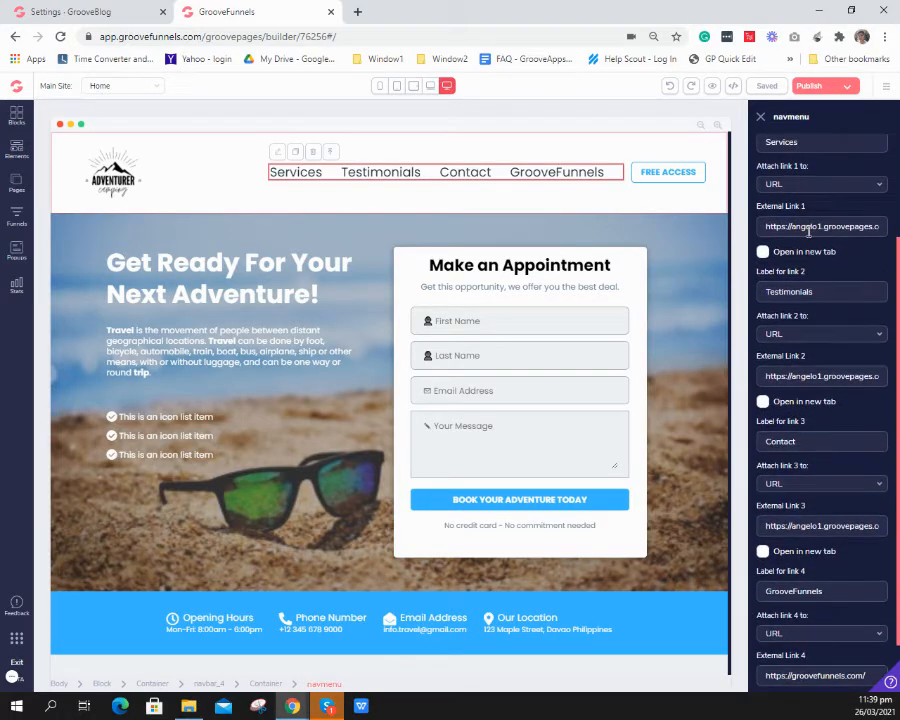
scroll(462, 447, "down", 4)
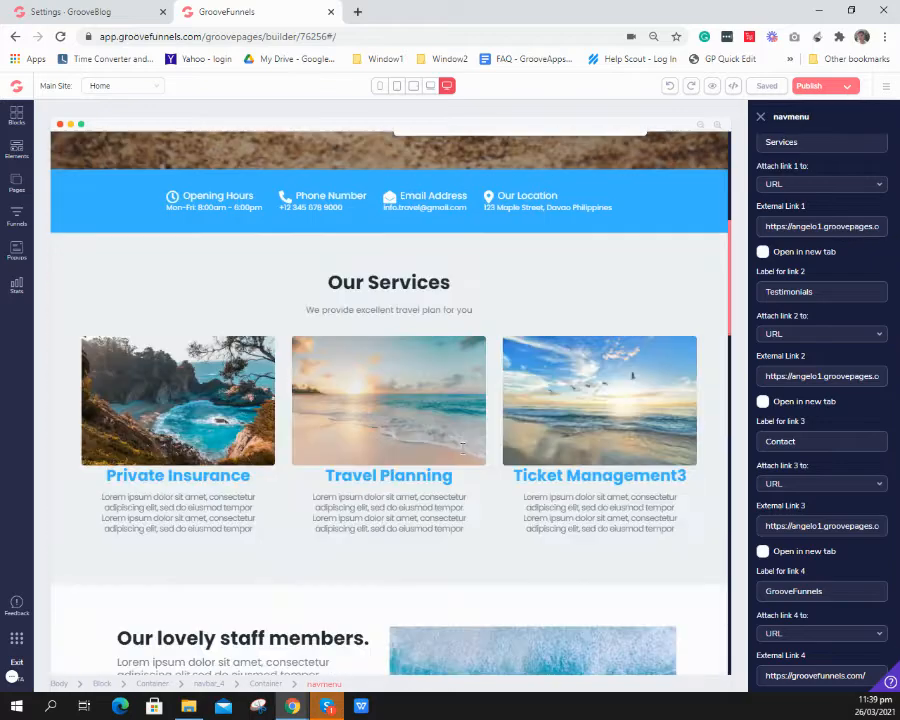
scroll(462, 450, "down", 5)
scroll(466, 452, "up", 9)
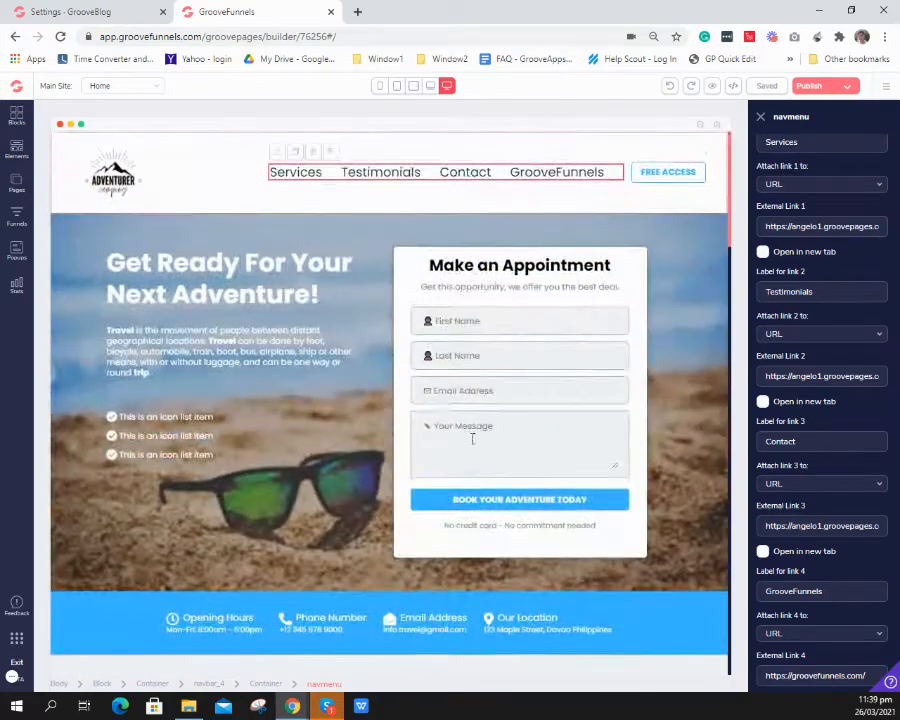
scroll(774, 261, "up", 2)
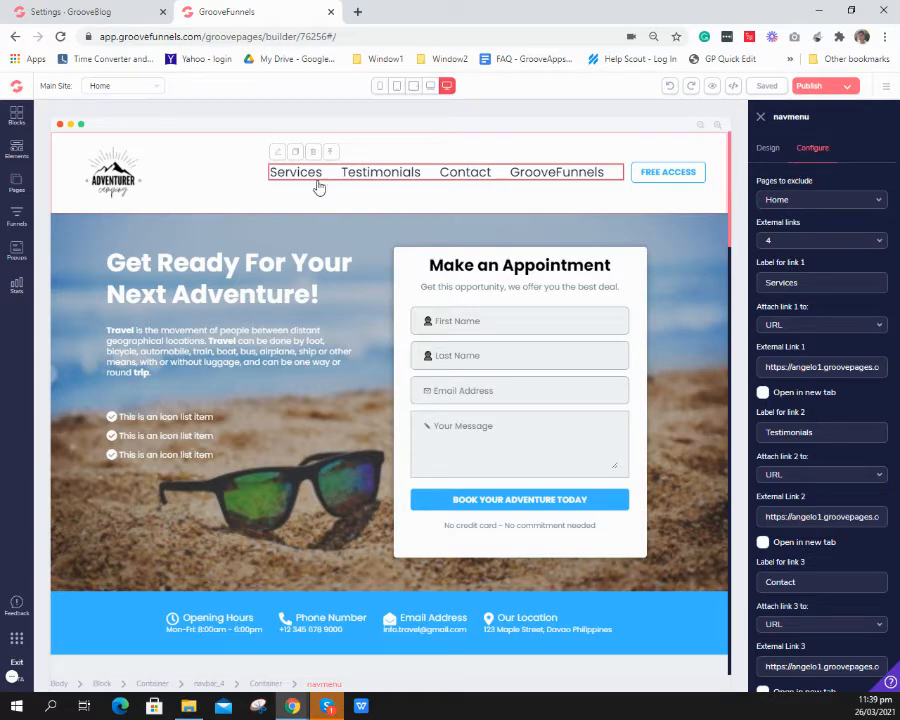
left_click(797, 247)
scroll(790, 300, "down", 1)
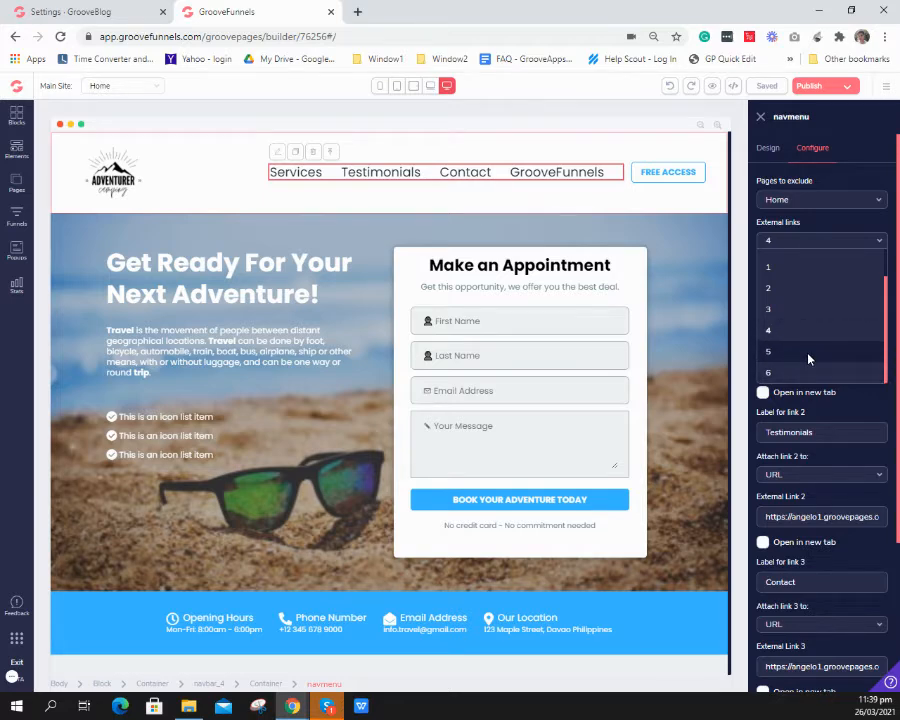
left_click(809, 359)
- Set the label for link 5 to Blog
scroll(810, 362, "down", 3)
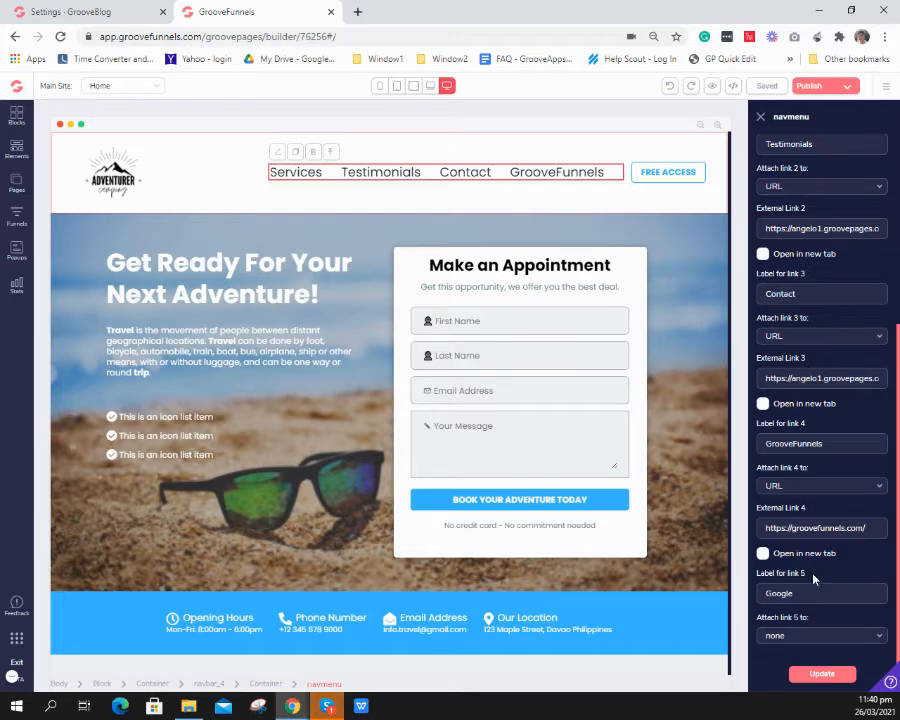
left_click_drag(757, 573, 800, 584)
left_click(796, 593)
double_click(797, 593)
left_click_drag(821, 595, 761, 596)
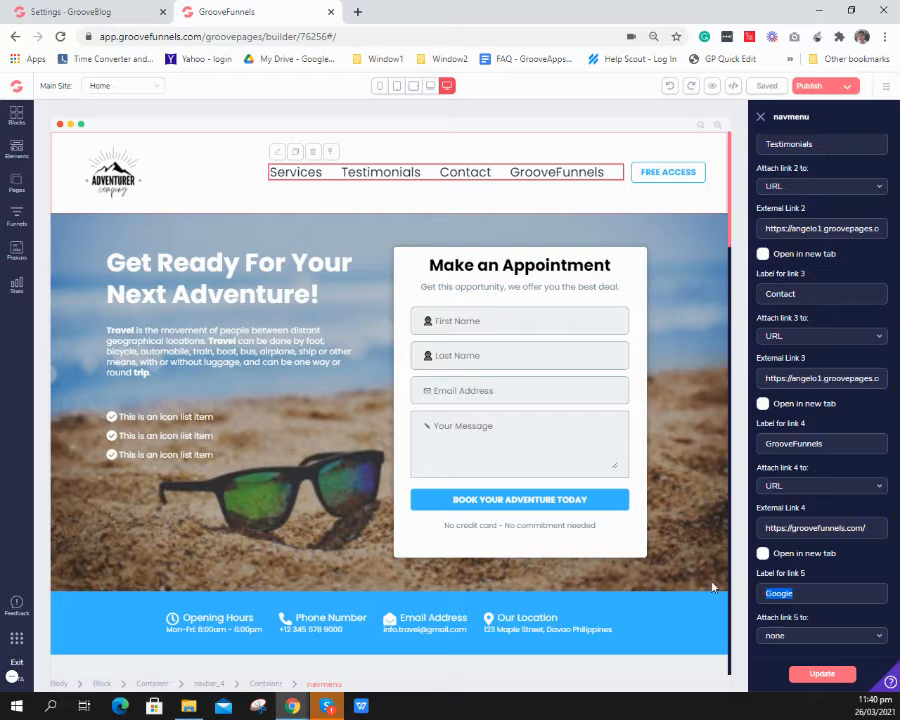
type("Ello")
type("g")
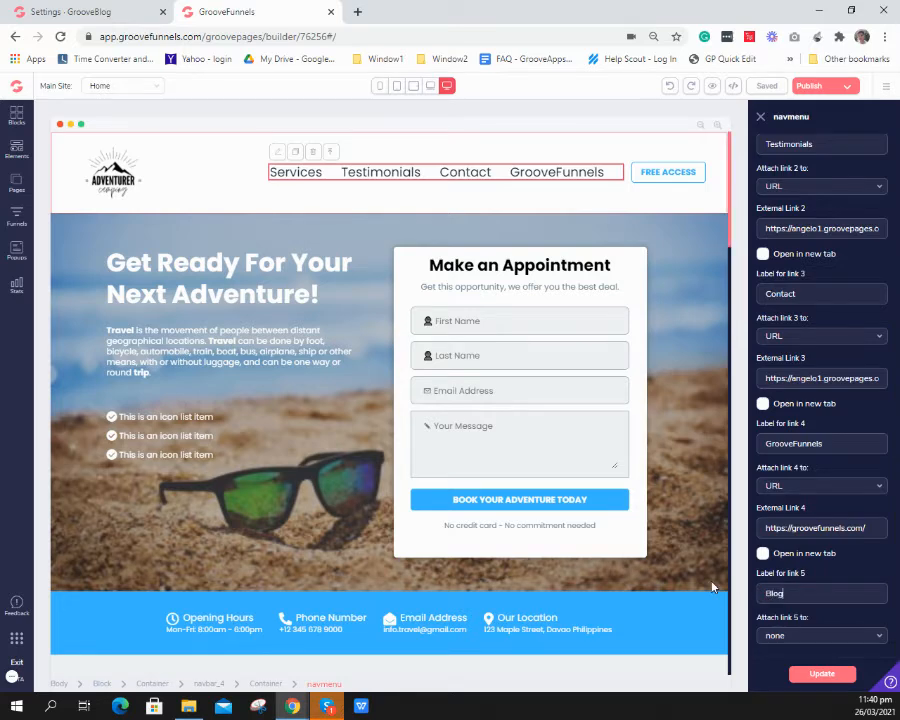
left_click(795, 636)
scroll(795, 620, "down", 1)
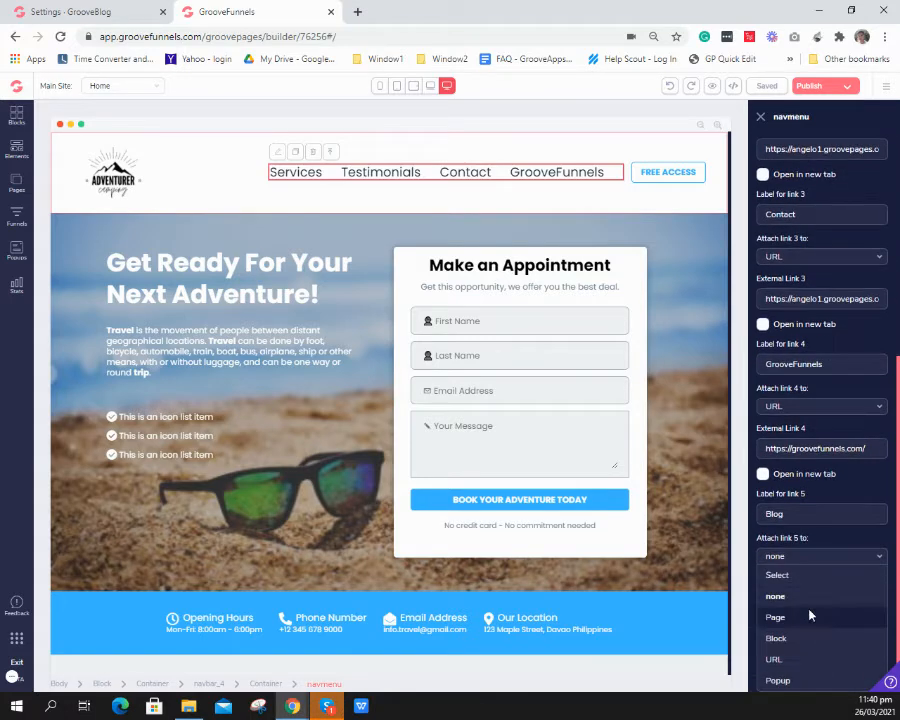
left_click(790, 658)
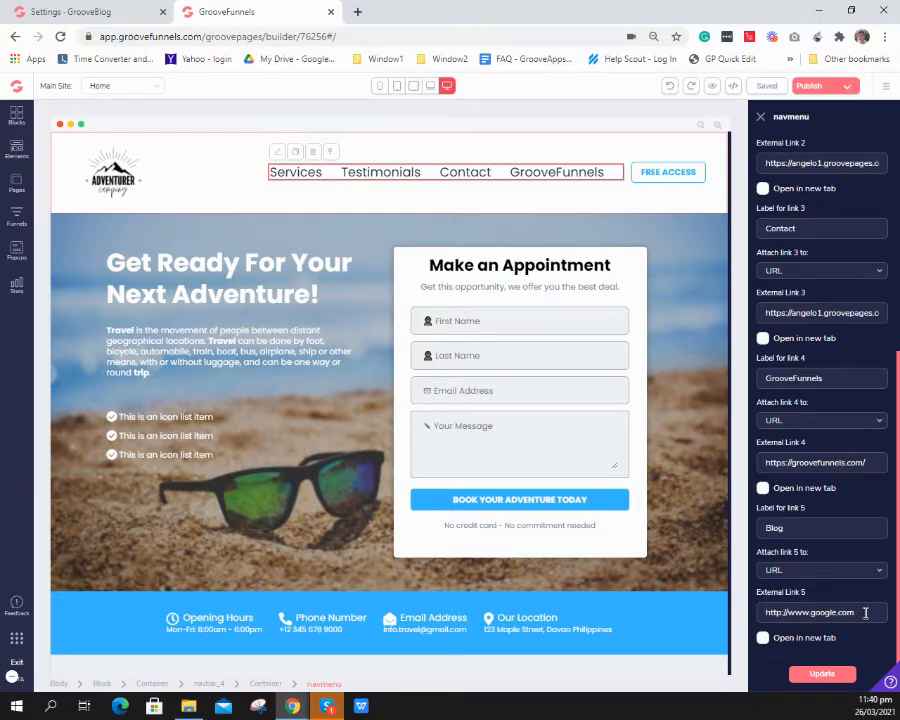
left_click_drag(866, 613, 790, 618)
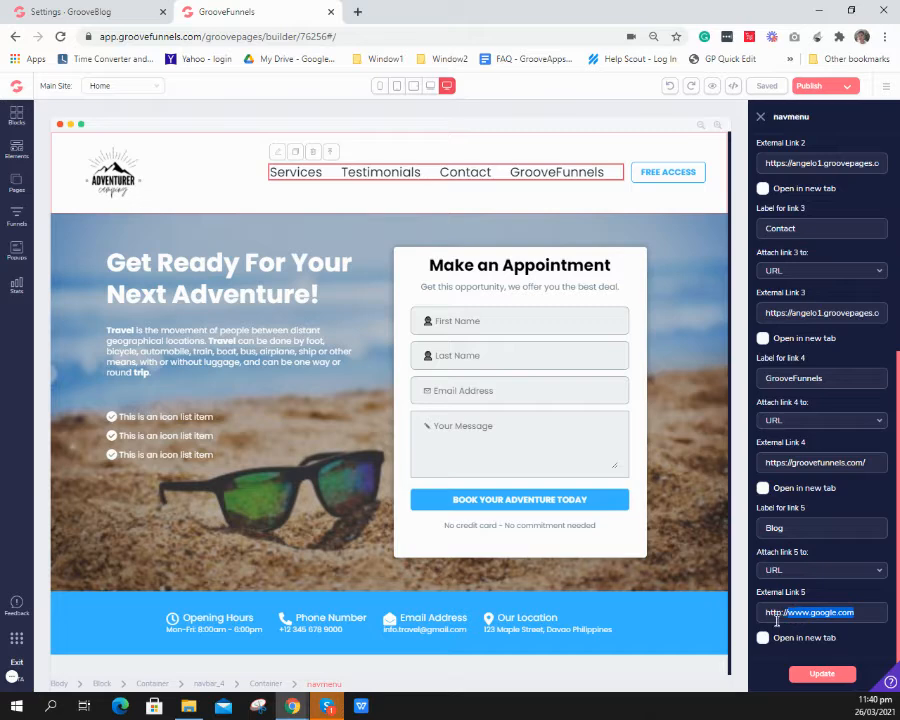
key("BackSpace")
type("s")
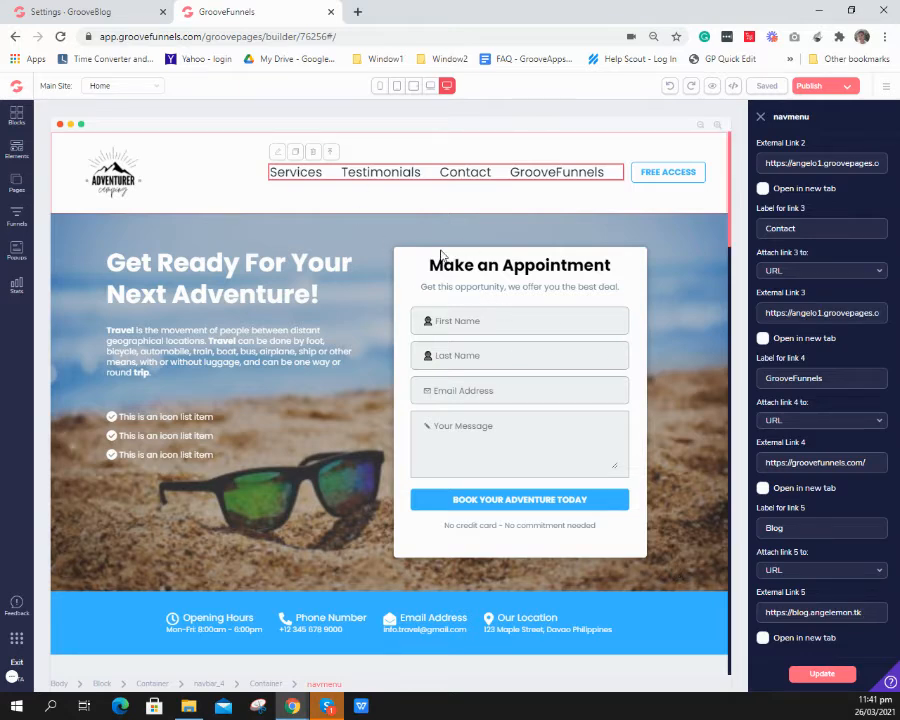
- Make link 5 open in a new tab, update the navigation menu and close its settings
left_click(764, 640)
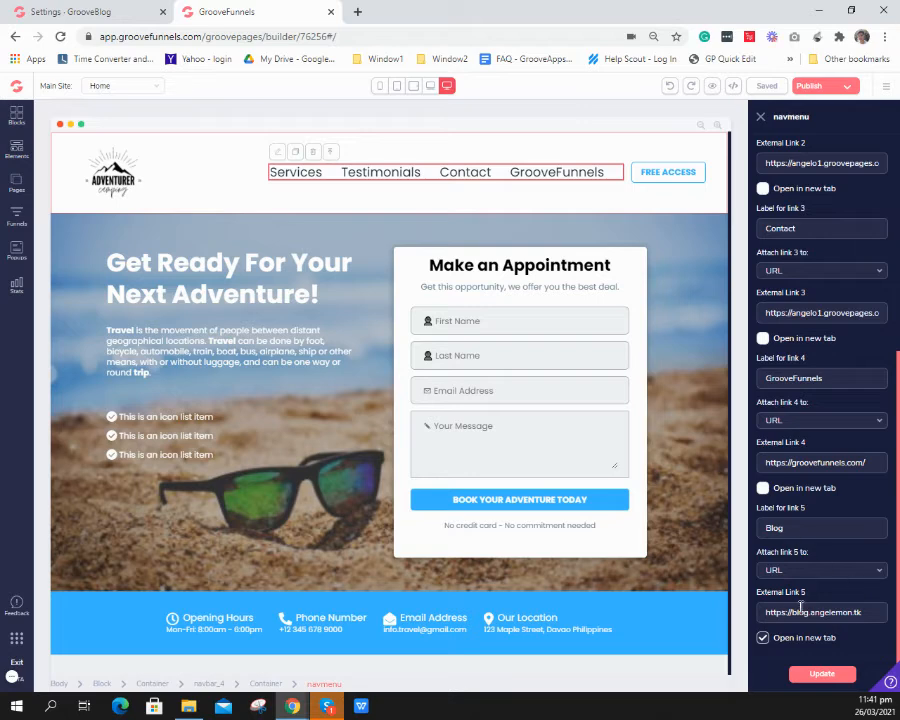
left_click(822, 673)
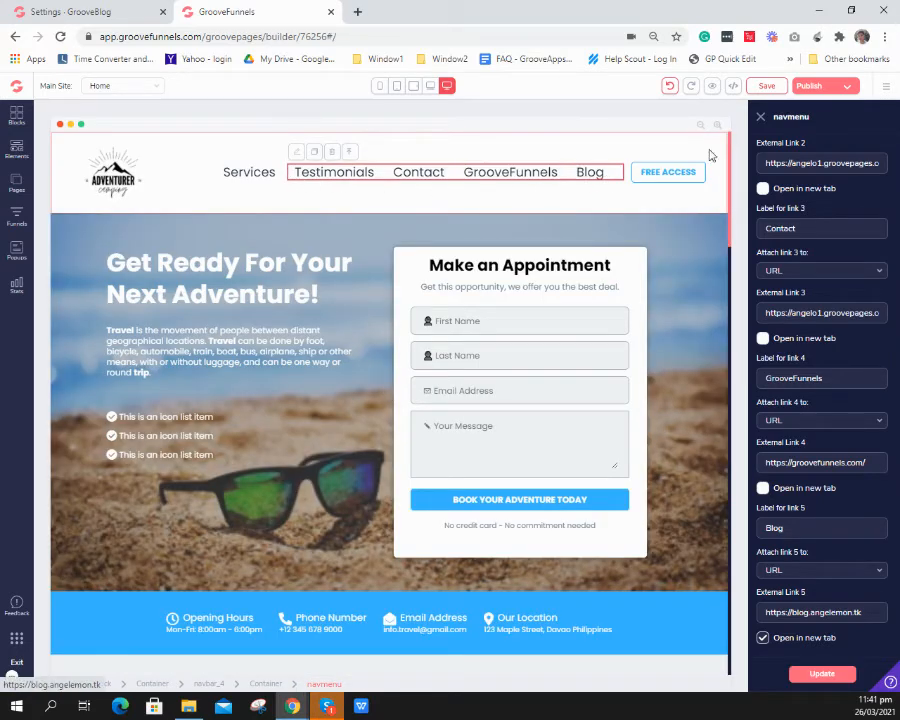
left_click(761, 120)
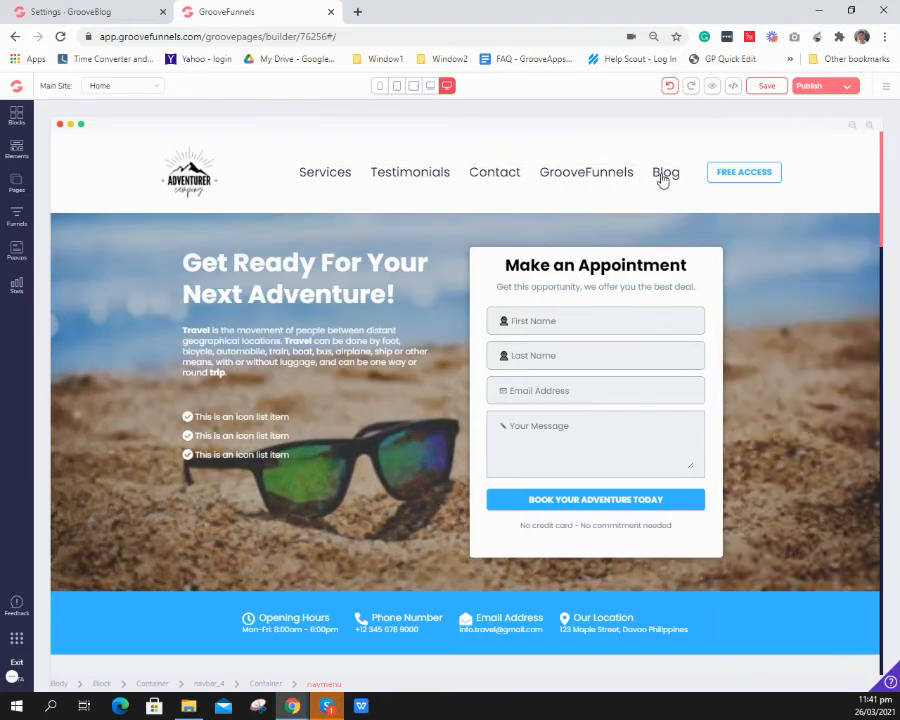
- Publish the site on the angelo1.groovepages.com domain
left_click(838, 87)
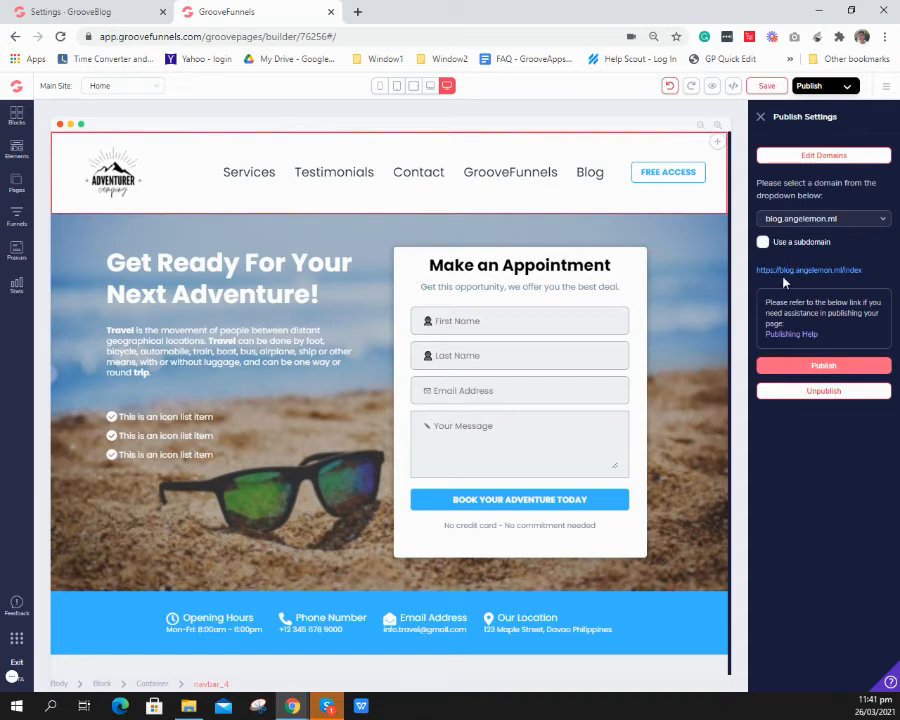
left_click(820, 219)
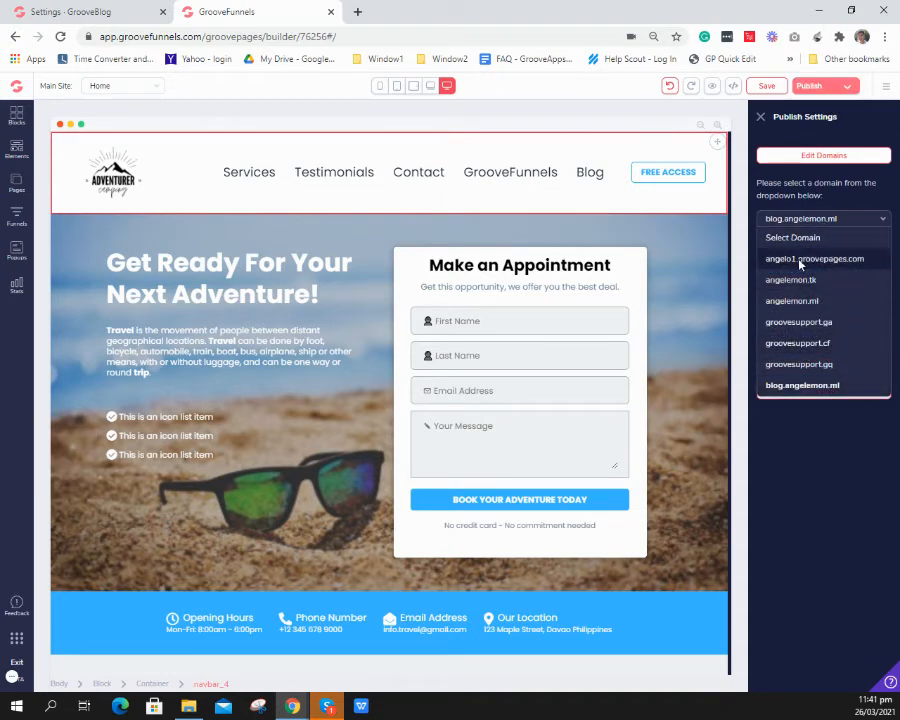
left_click(800, 260)
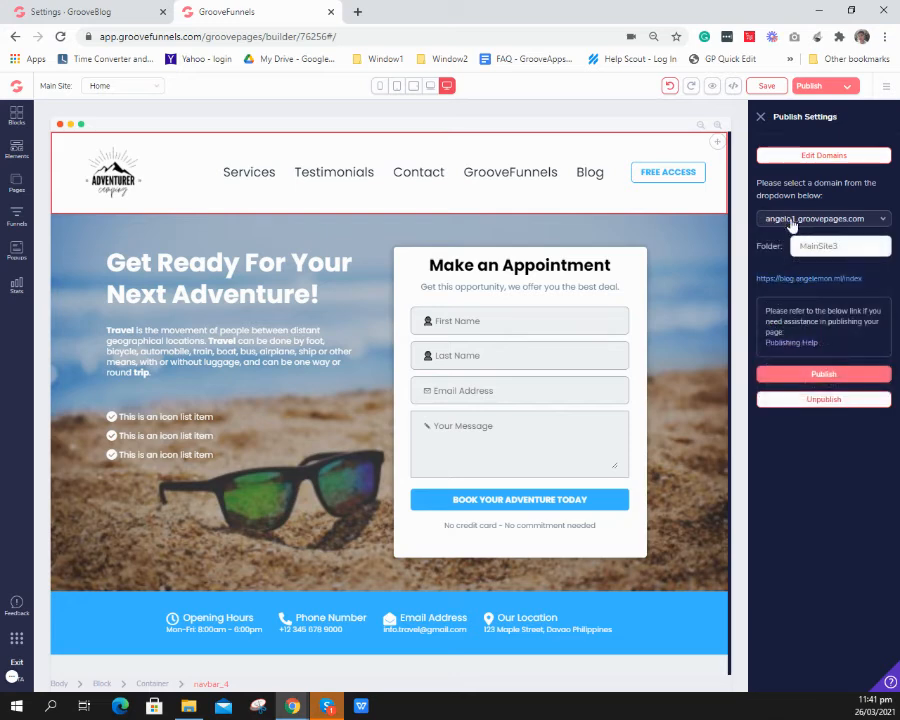
left_click(817, 376)
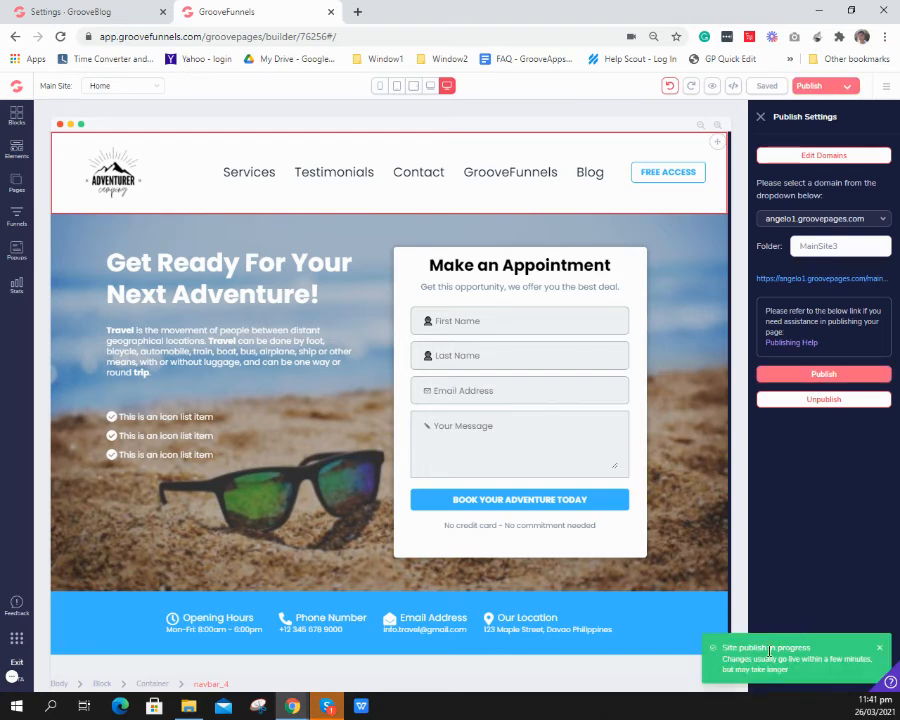
- Open the published site, test its Blog link by looking through the blog page, and return to the home page
left_click(816, 284)
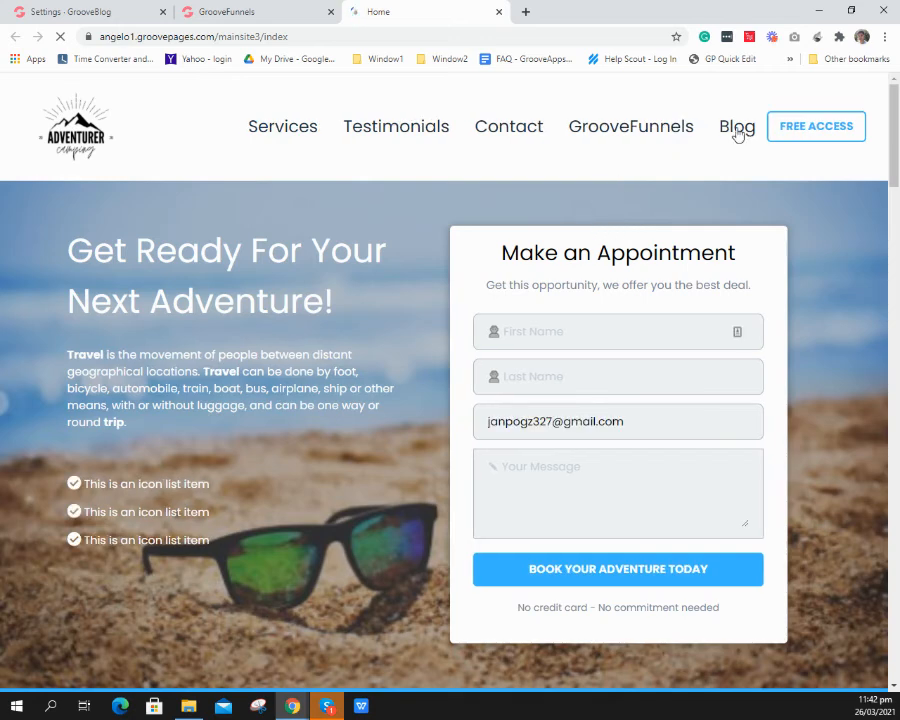
left_click(731, 131)
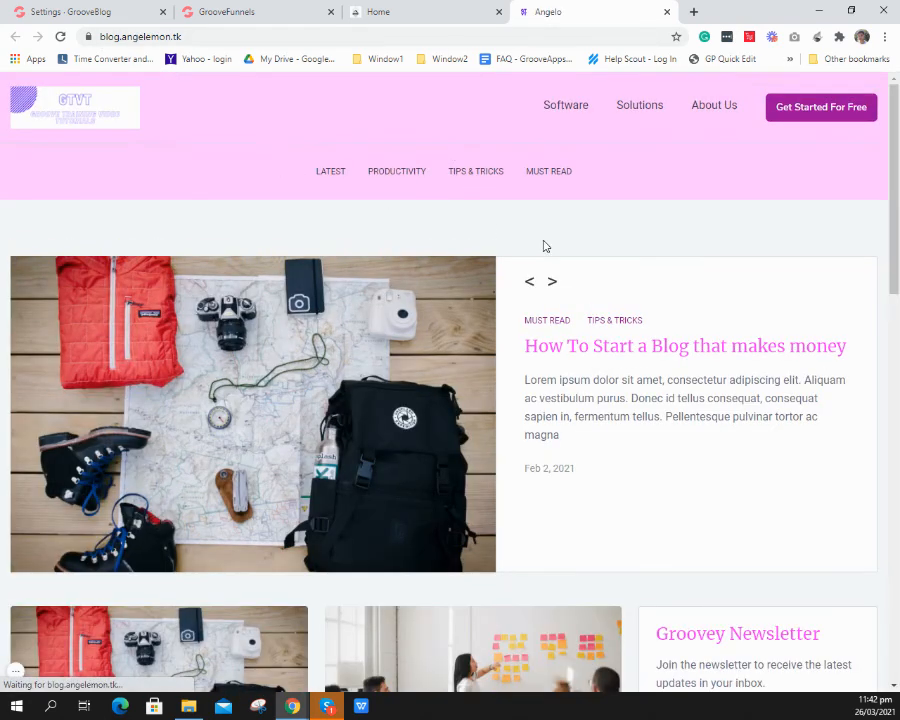
scroll(490, 254, "down", 5)
scroll(490, 254, "down", 6)
scroll(502, 390, "up", 5)
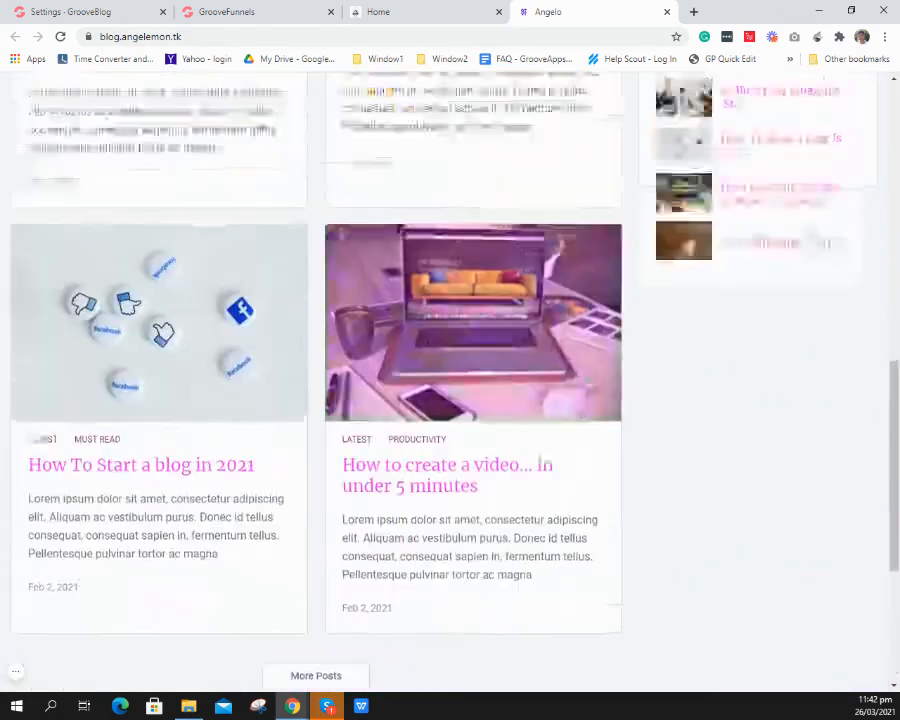
scroll(577, 378, "up", 6)
scroll(649, 354, "down", 3)
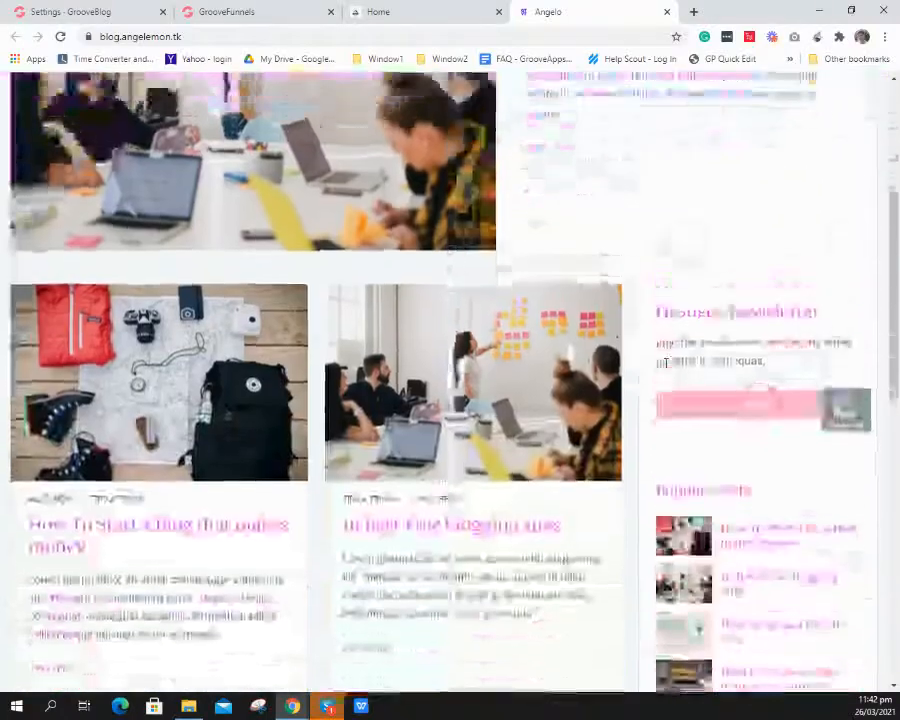
scroll(644, 262, "up", 3)
scroll(652, 316, "down", 2)
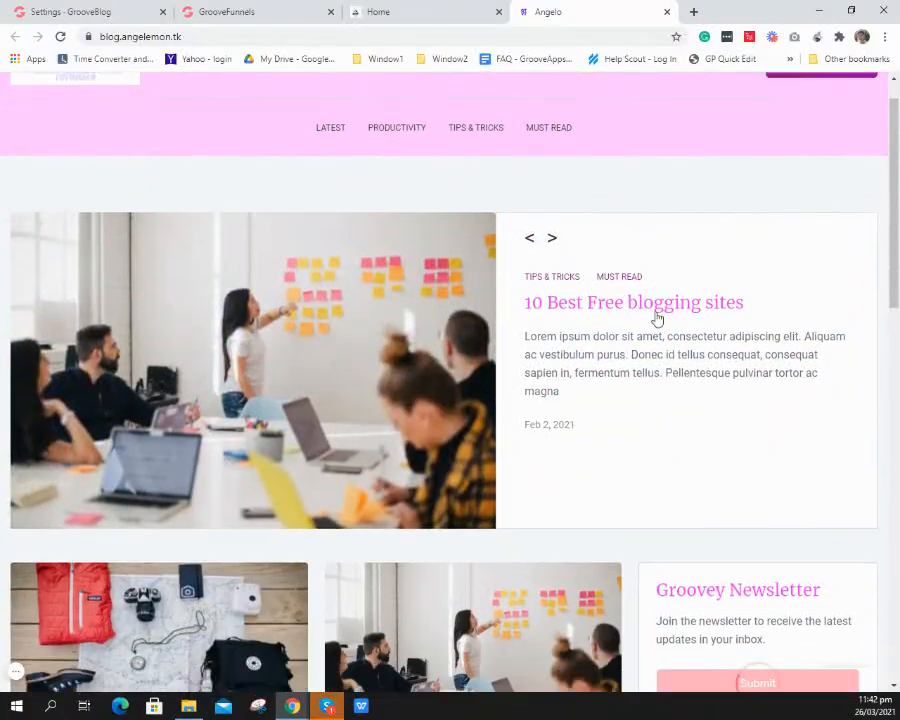
scroll(656, 318, "up", 2)
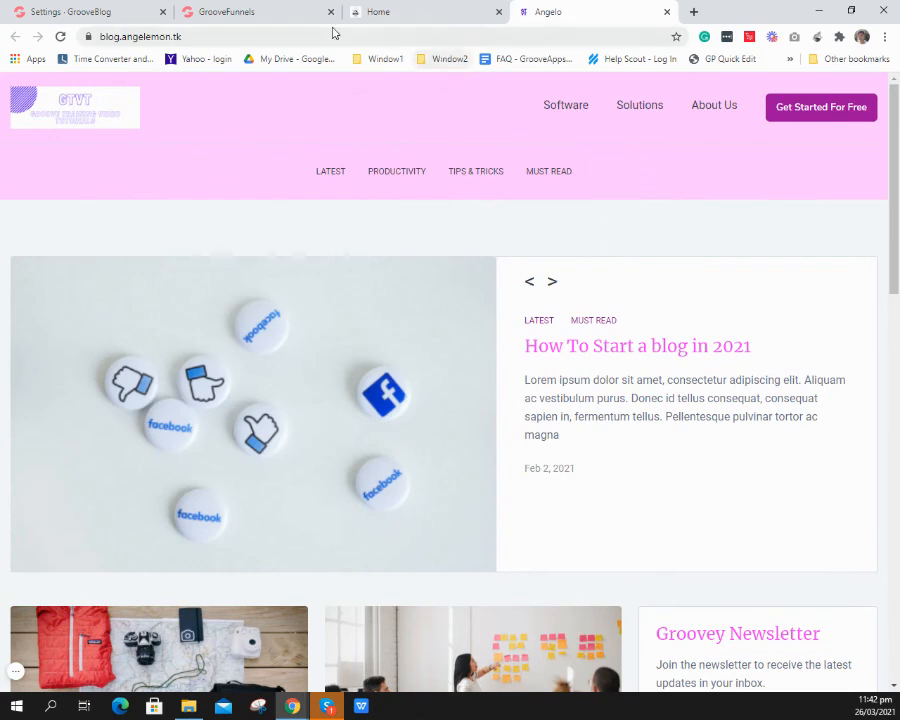
left_click(420, 8)
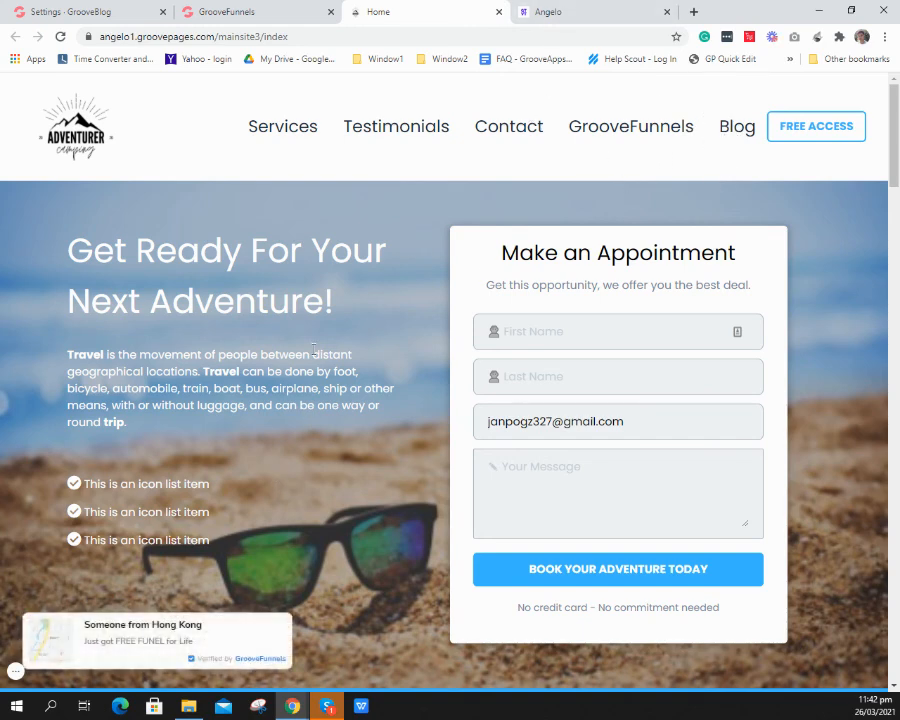
left_click(17, 673)
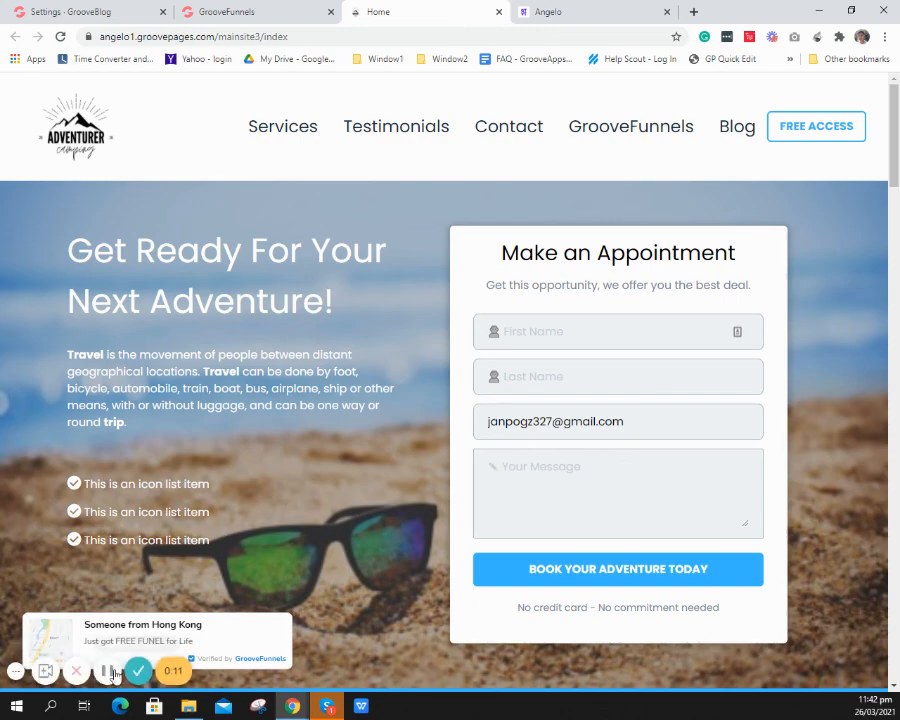